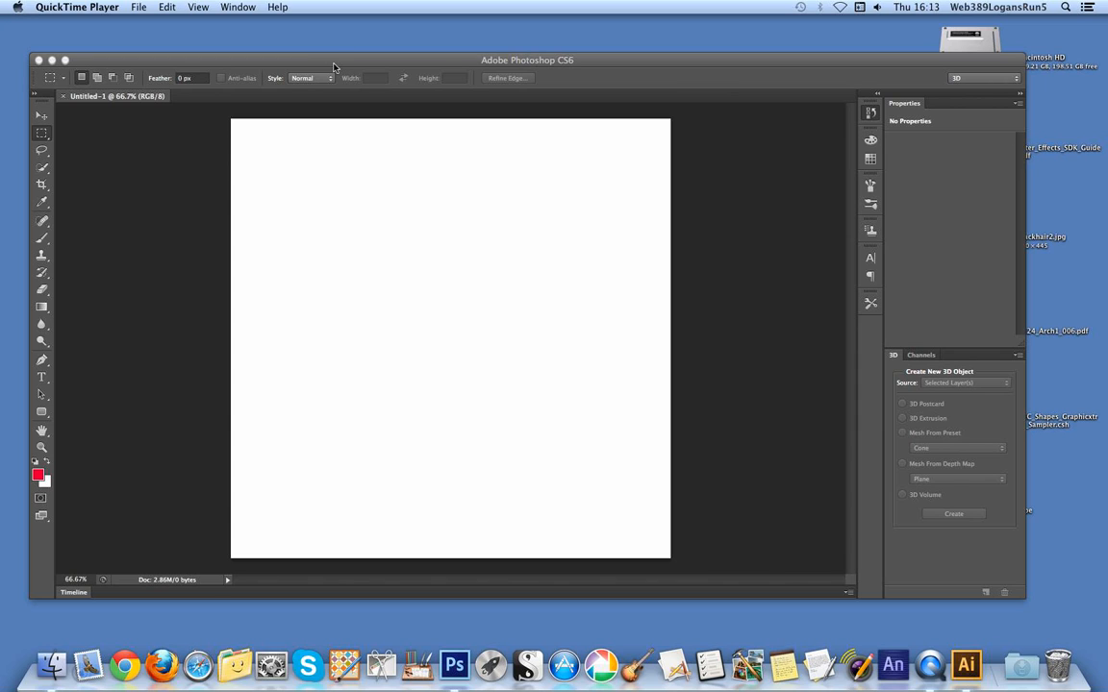
Step: Switch to Photoshop and open page 1 of GX24_Arch1_006.pdf from the Desktop as a Smart Object, cropped to its bounding box
click(334, 66)
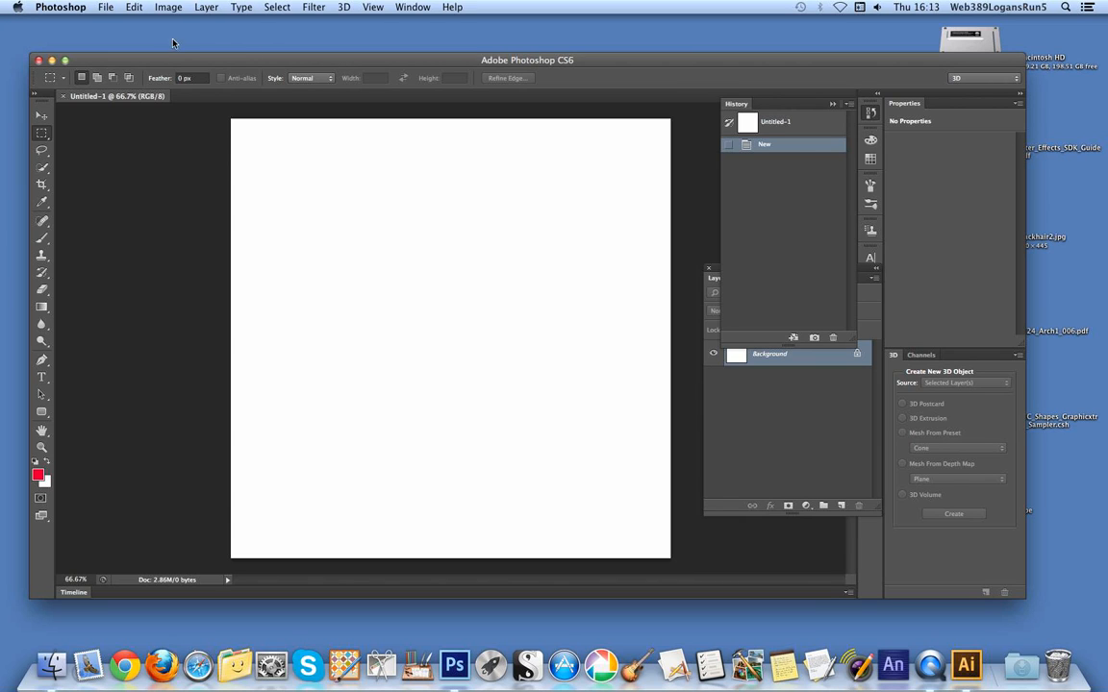
click(103, 8)
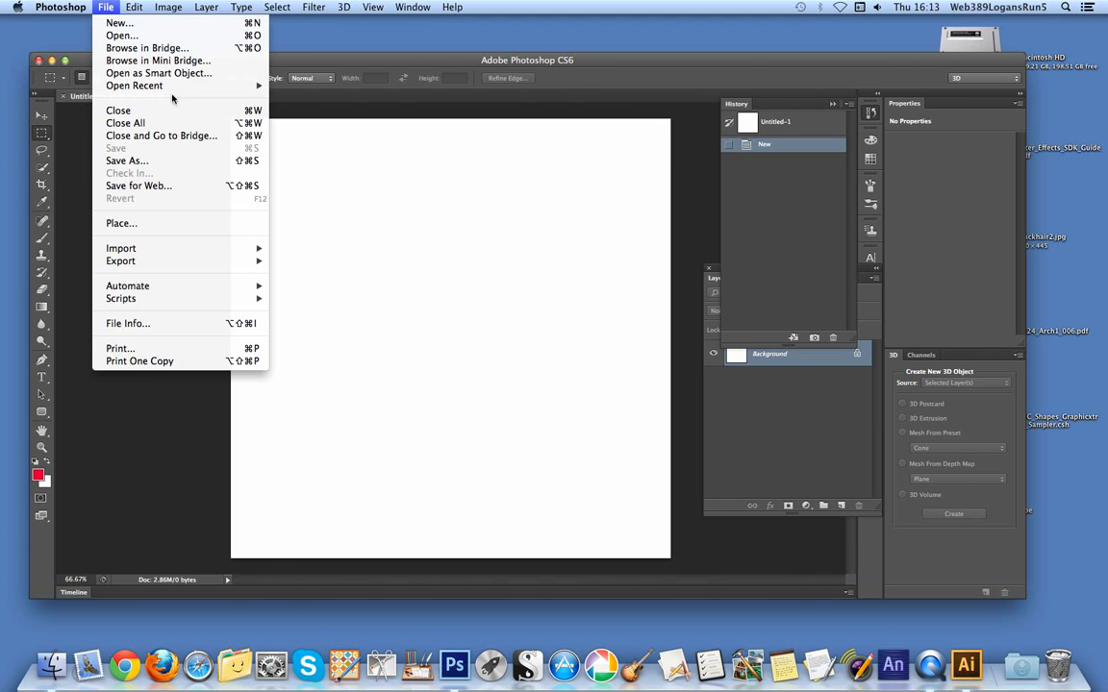
click(114, 104)
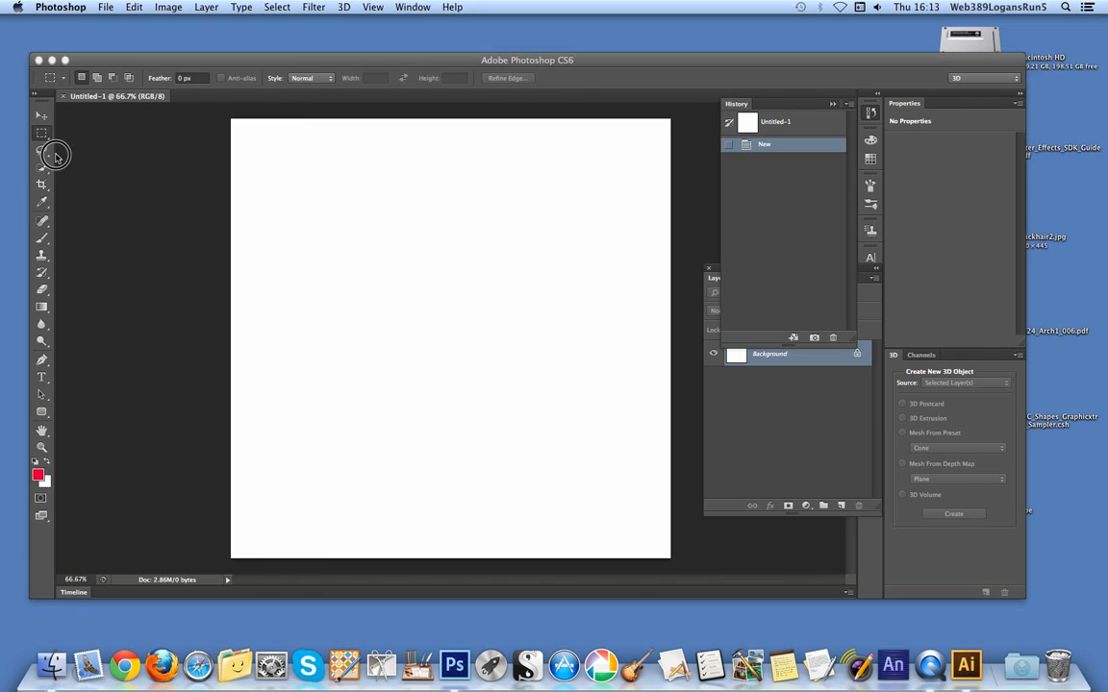
click(178, 65)
drag(188, 60, 178, 57)
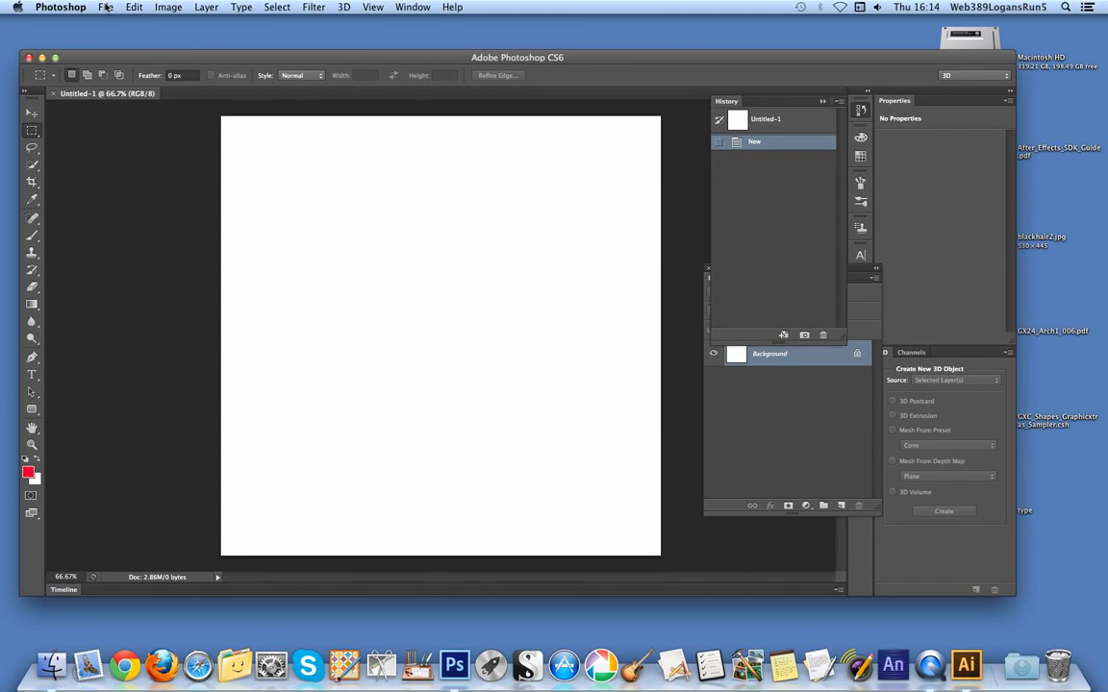
click(106, 6)
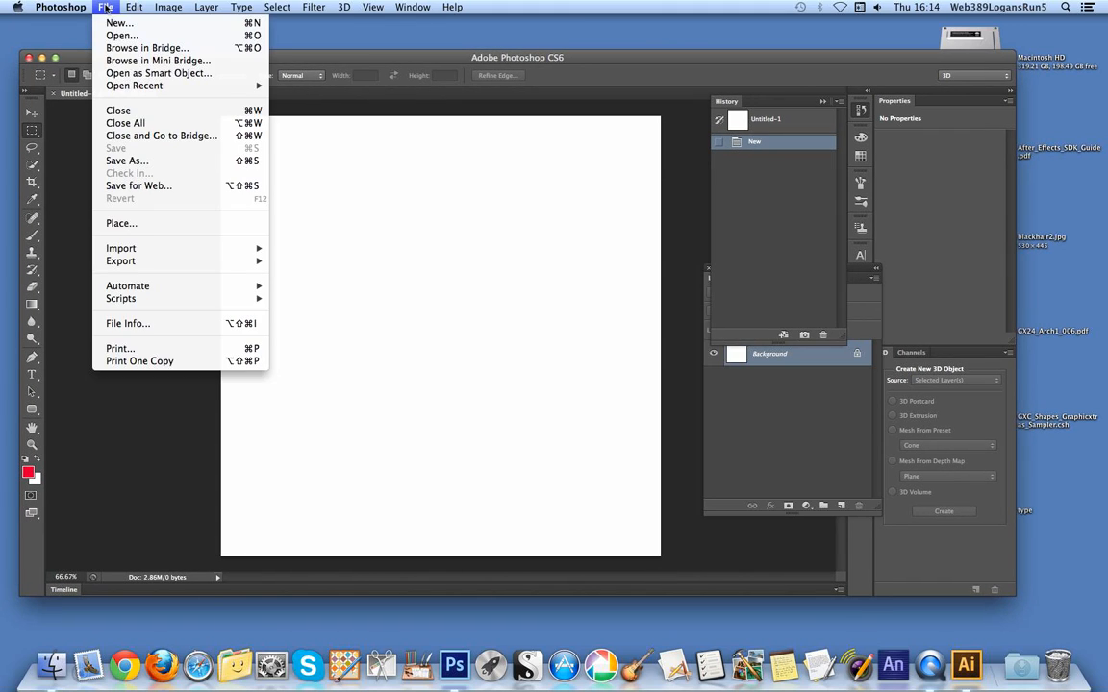
click(137, 74)
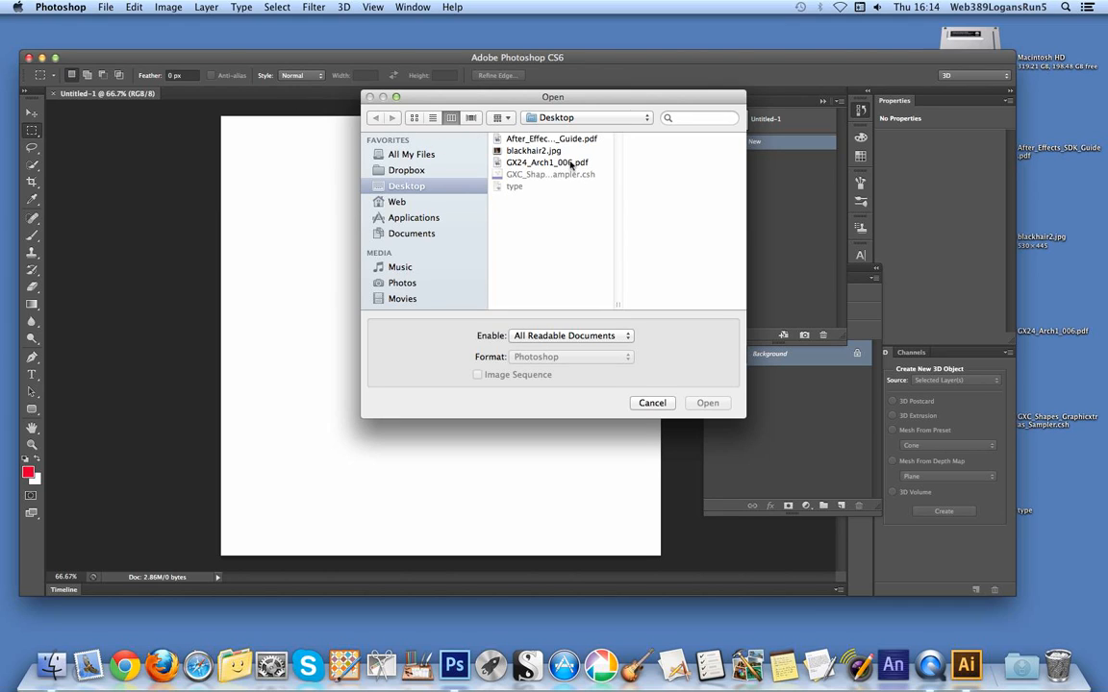
click(572, 165)
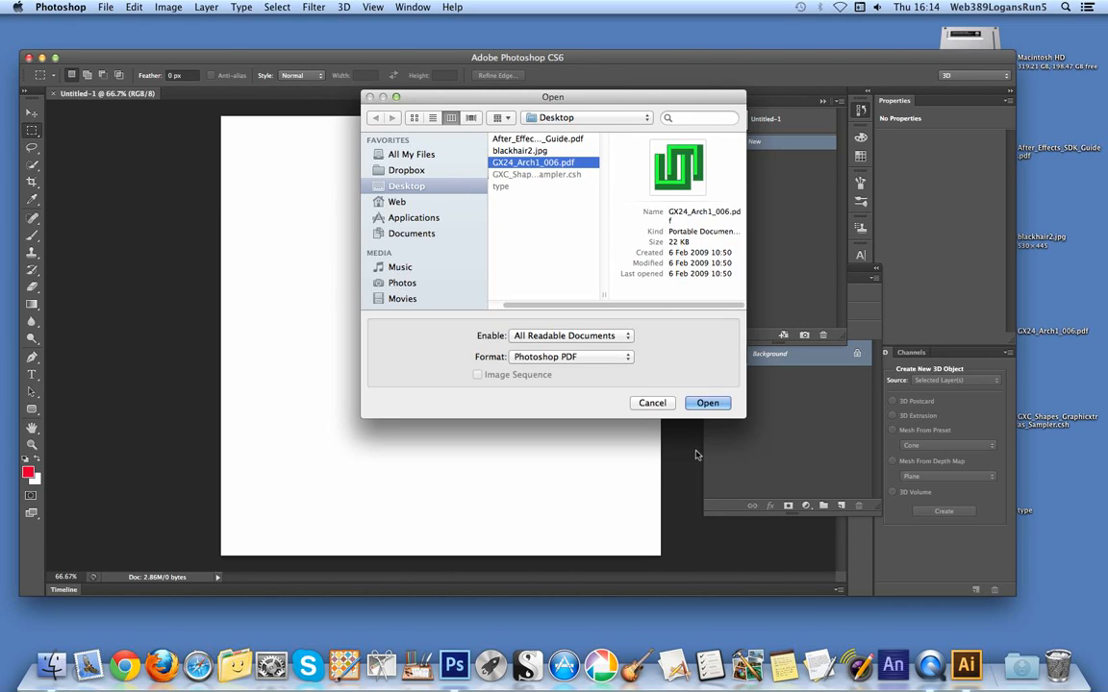
click(715, 405)
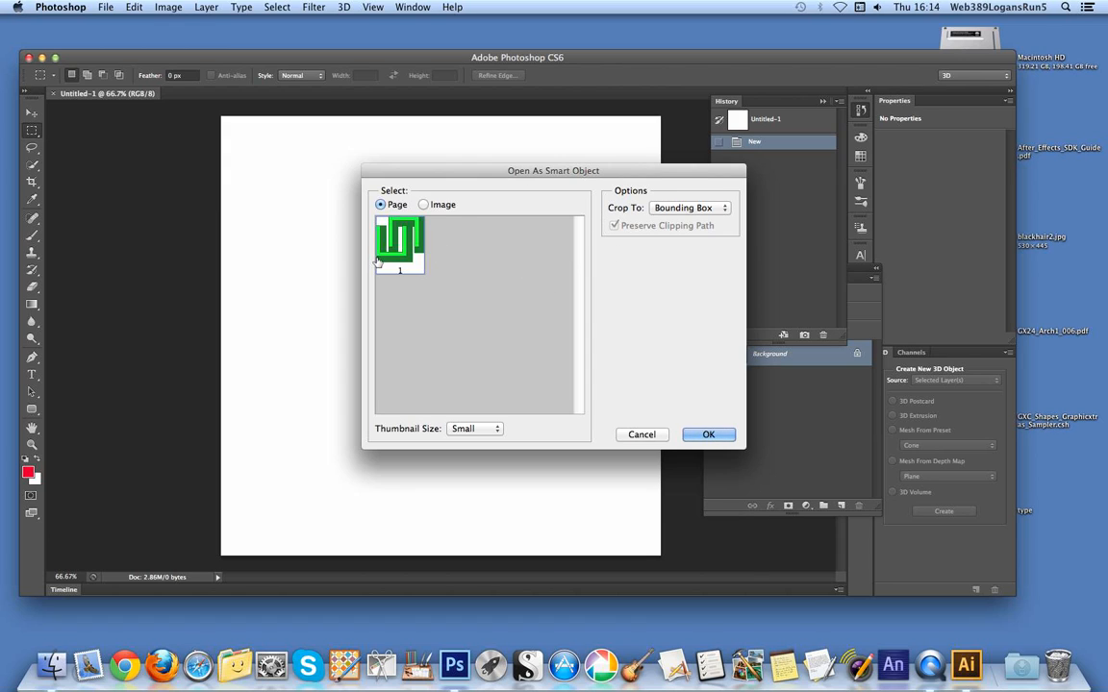
click(712, 436)
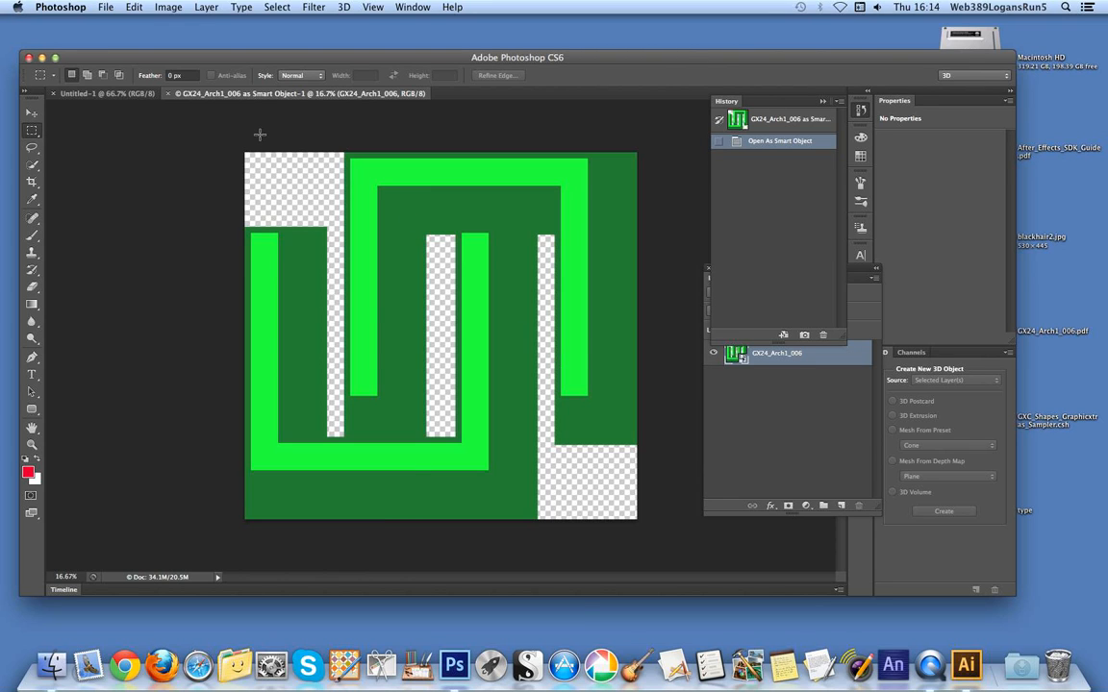
Step: Resize the opened artwork to a width of 500 pixels with its proportions constrained
click(166, 7)
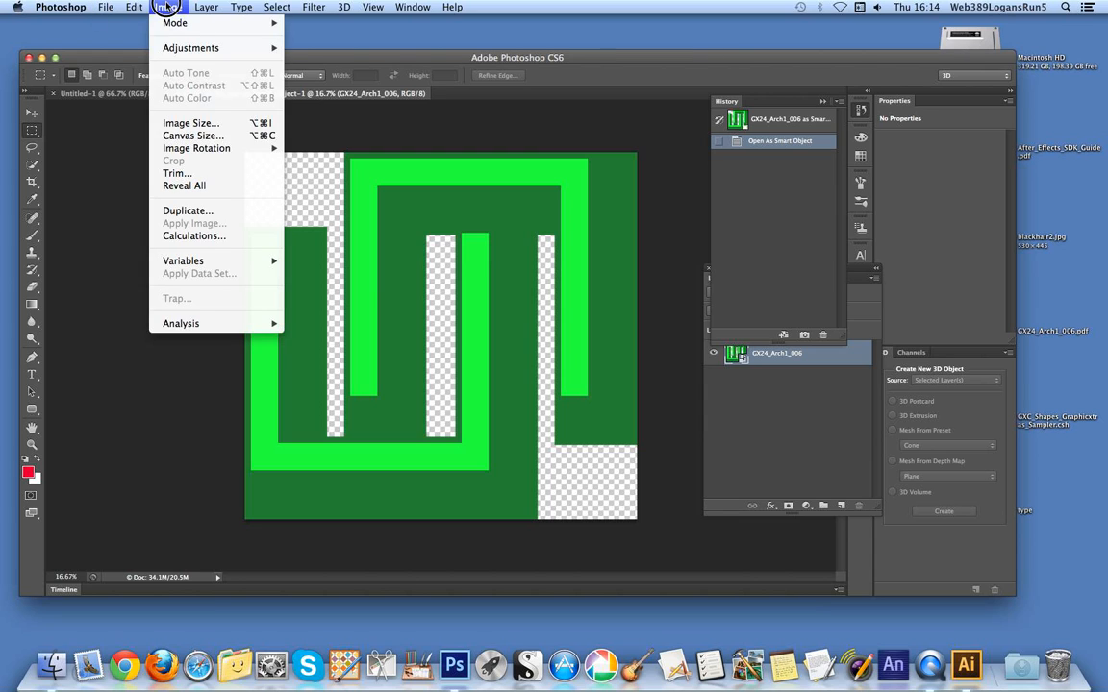
click(200, 122)
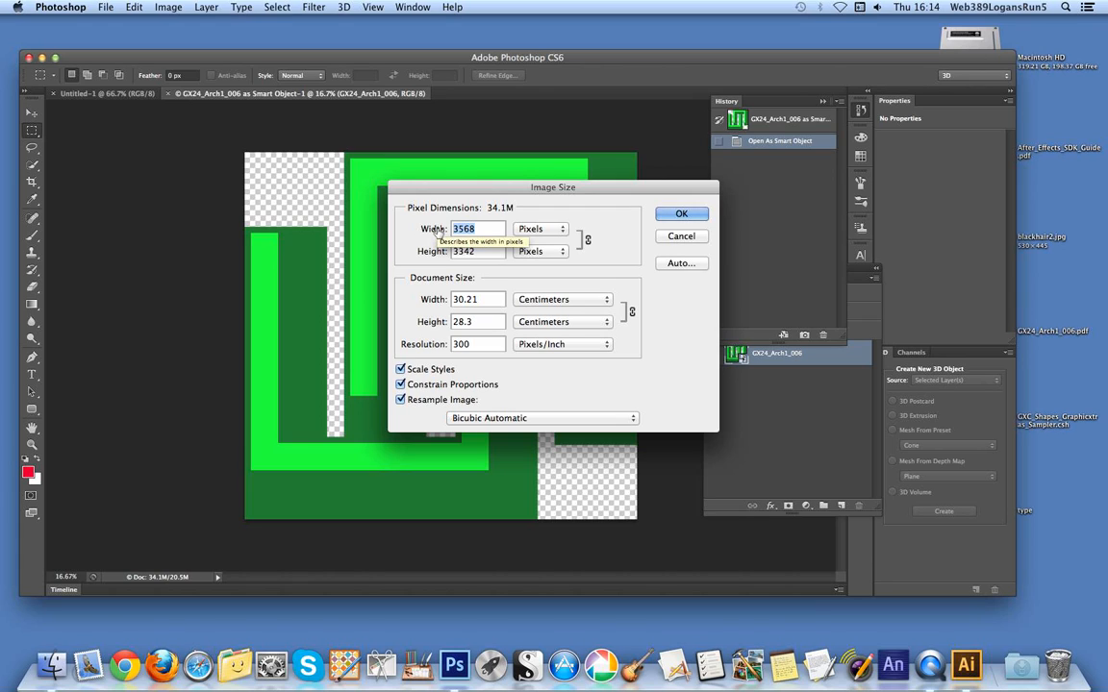
text(1000)
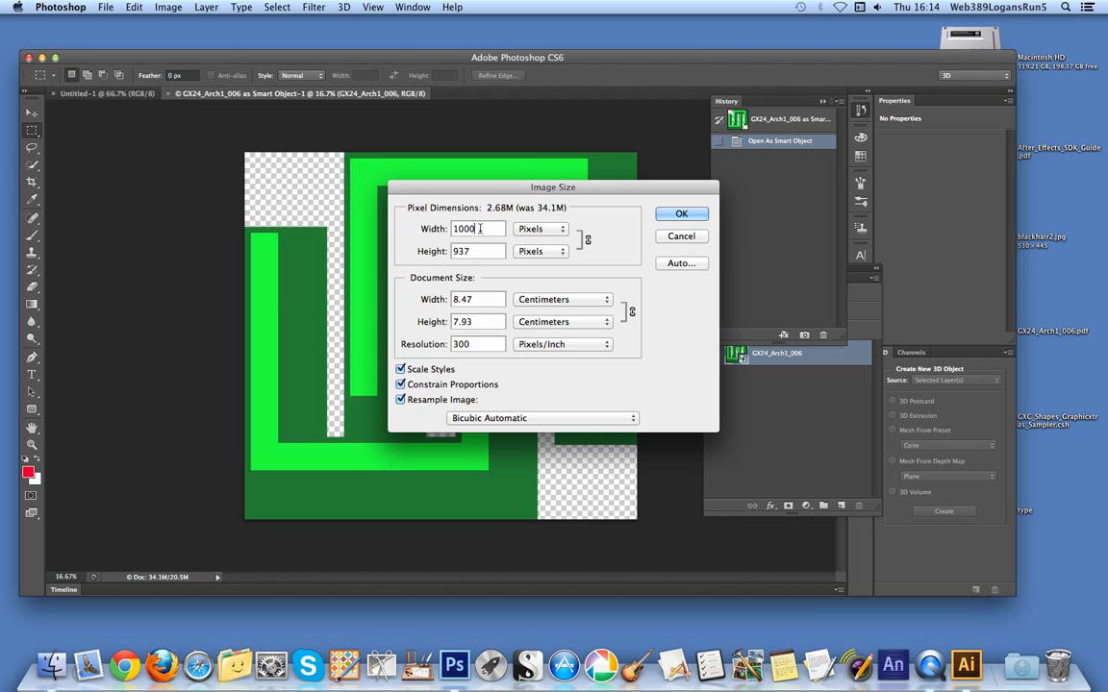
drag(478, 229, 421, 223)
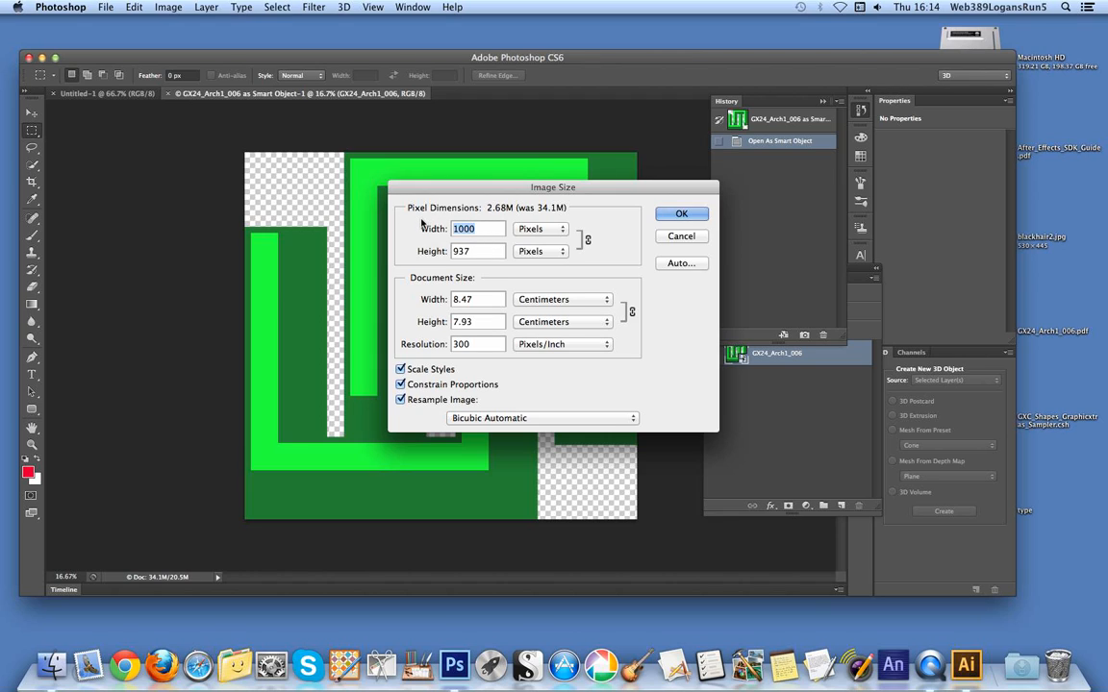
text(500)
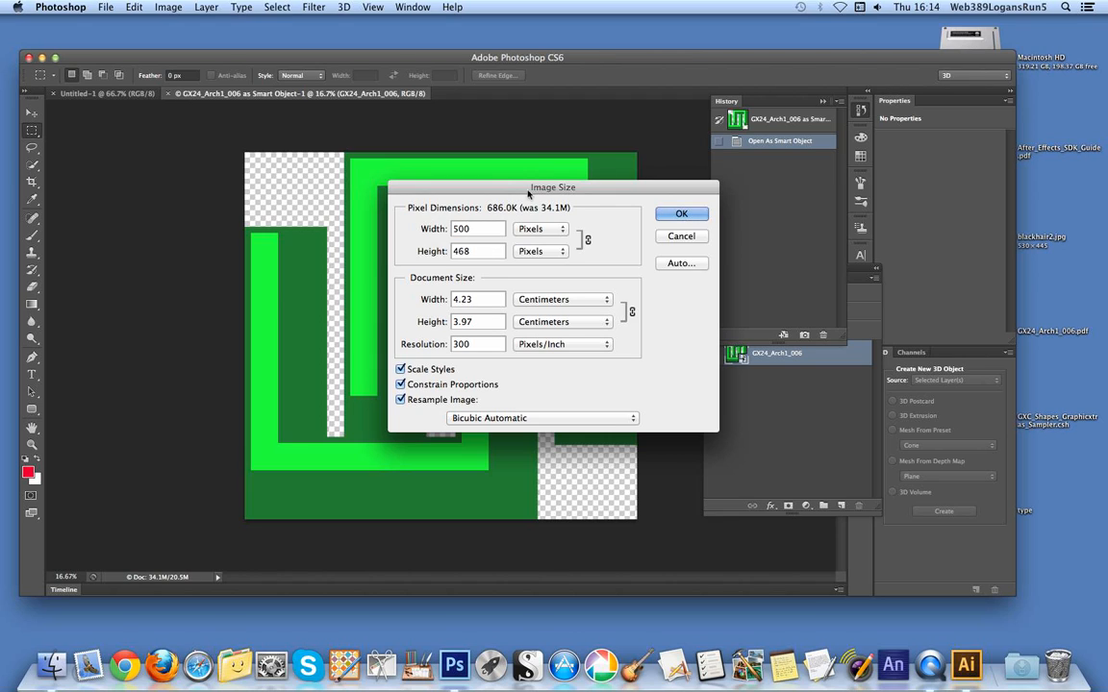
click(679, 214)
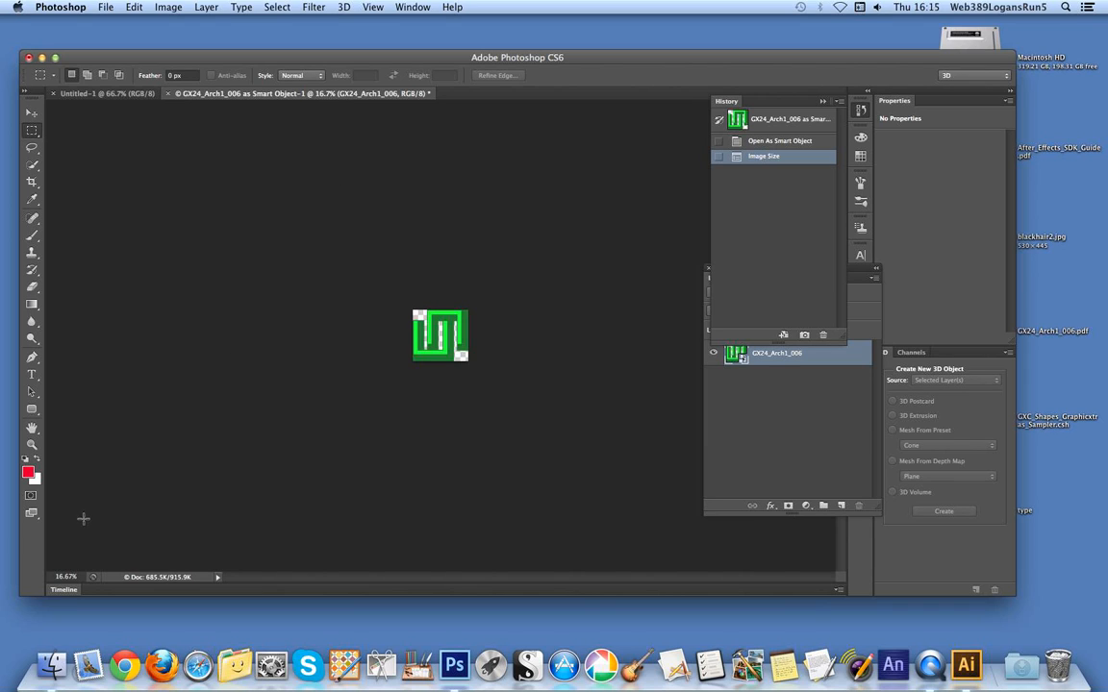
Step: Apply a Field Blur of 18 px to the GX24_Arch1_006 smart object layer
click(60, 577)
text(100)
key(Return)
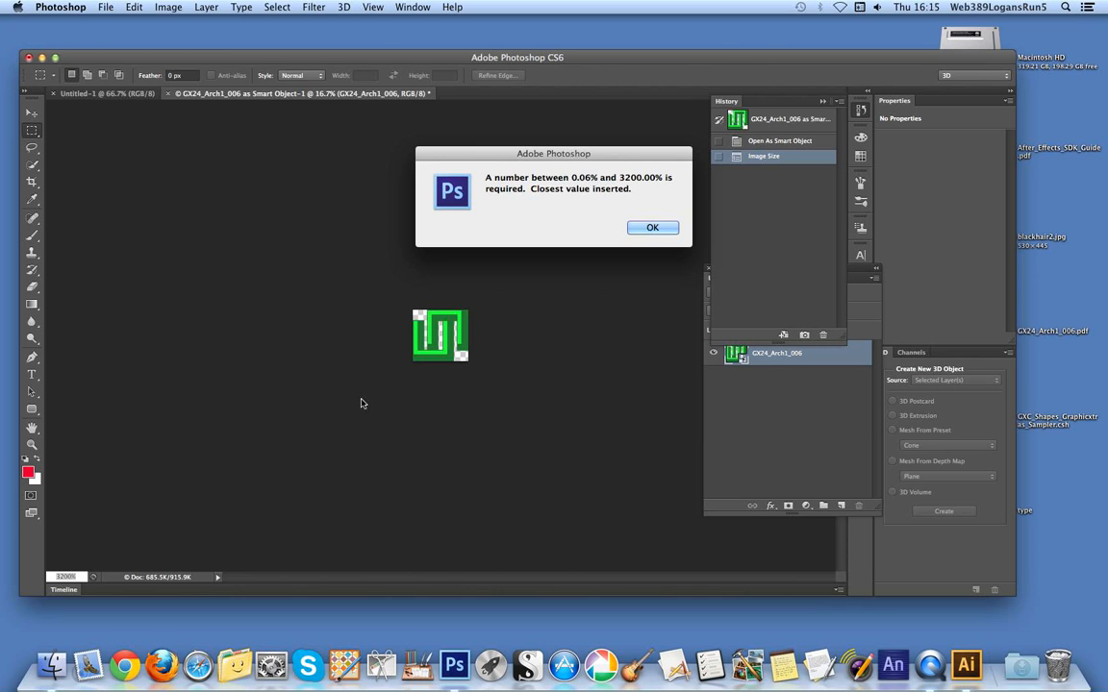
click(647, 228)
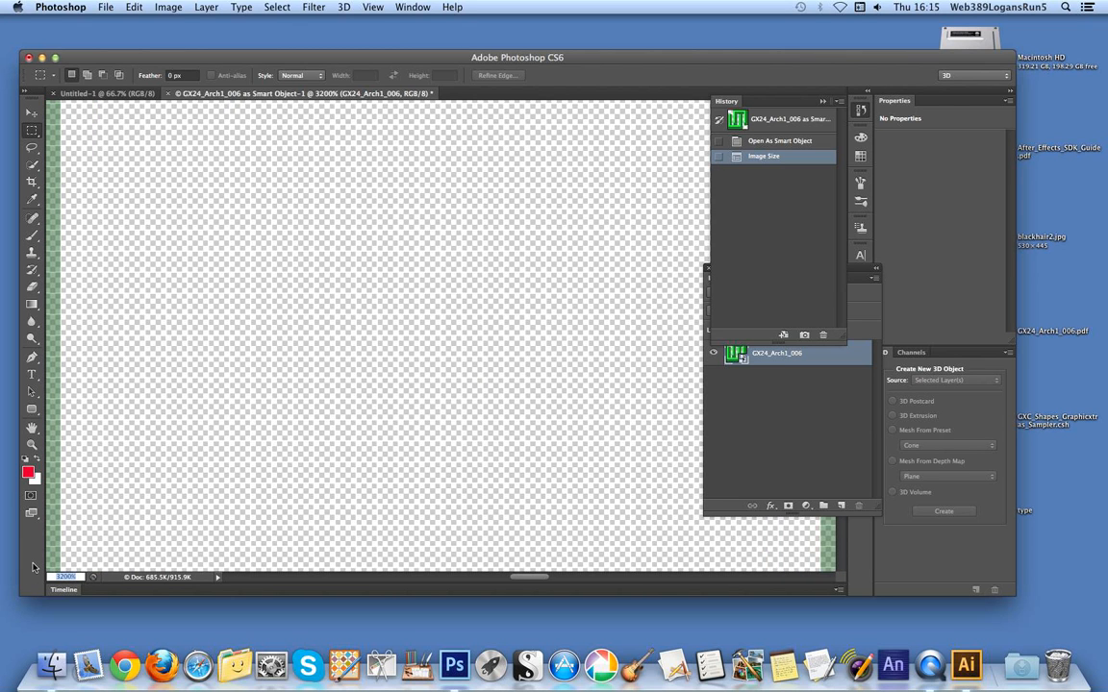
text(50)
key(Return)
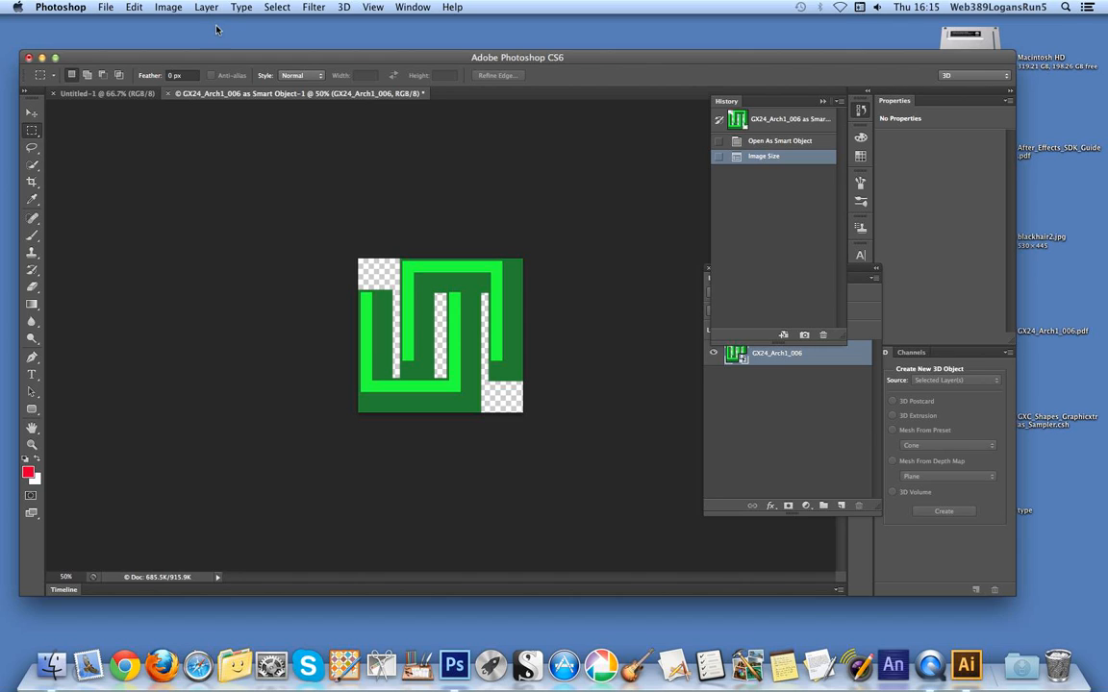
click(318, 8)
mouse_move(390, 160)
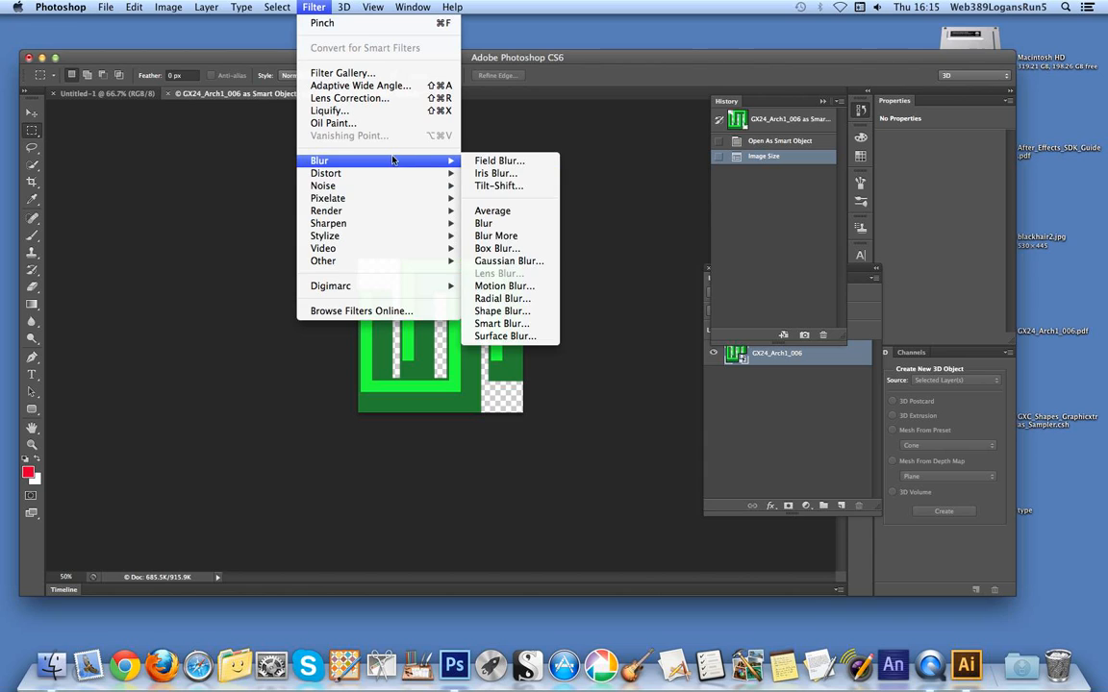
click(514, 164)
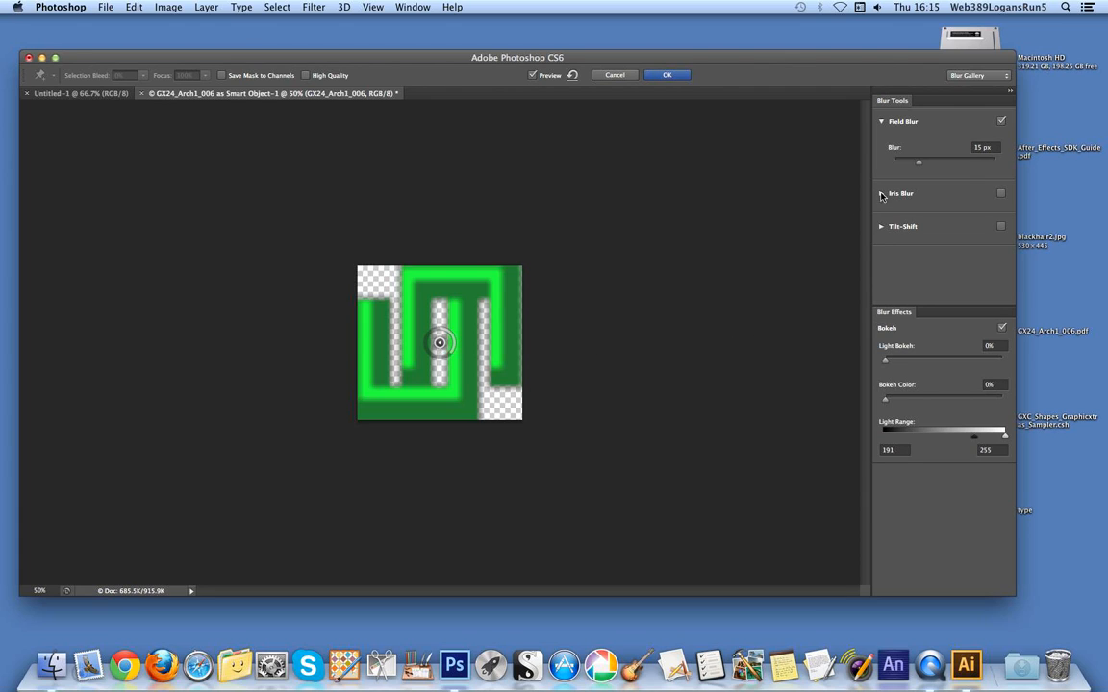
drag(918, 170, 938, 164)
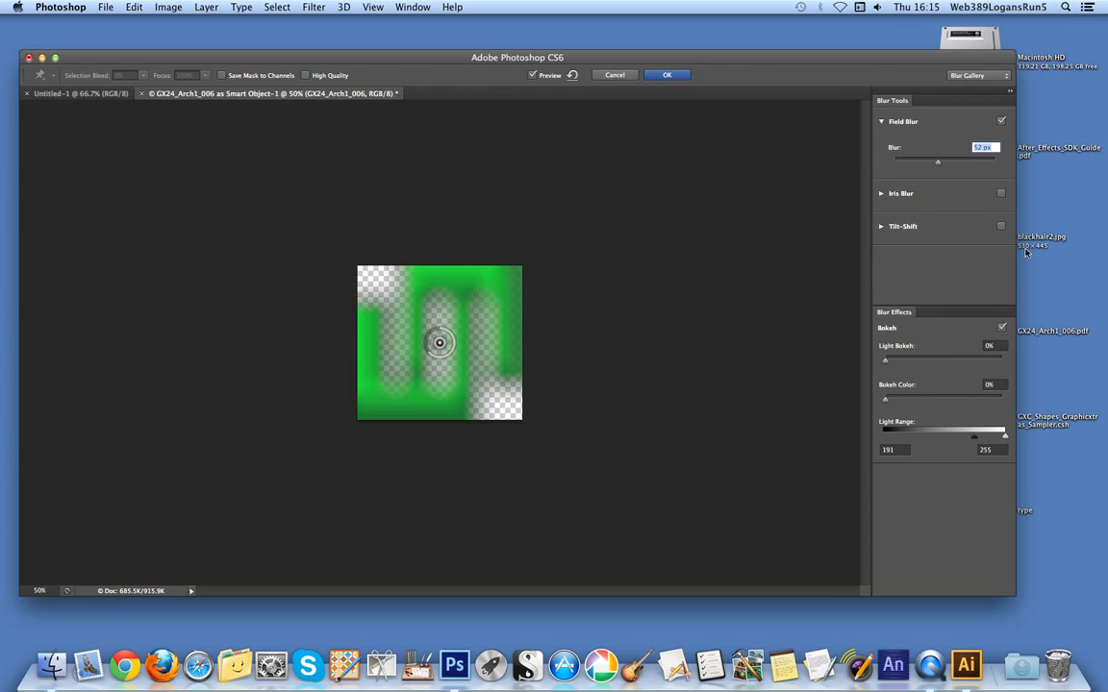
drag(934, 163, 916, 165)
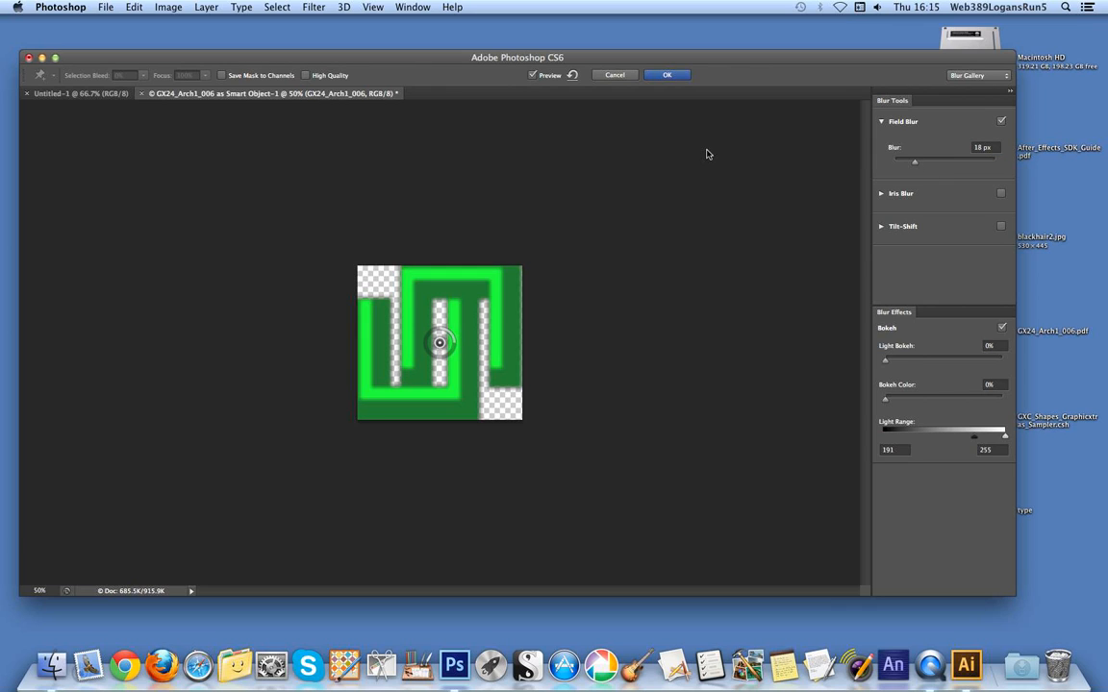
click(669, 76)
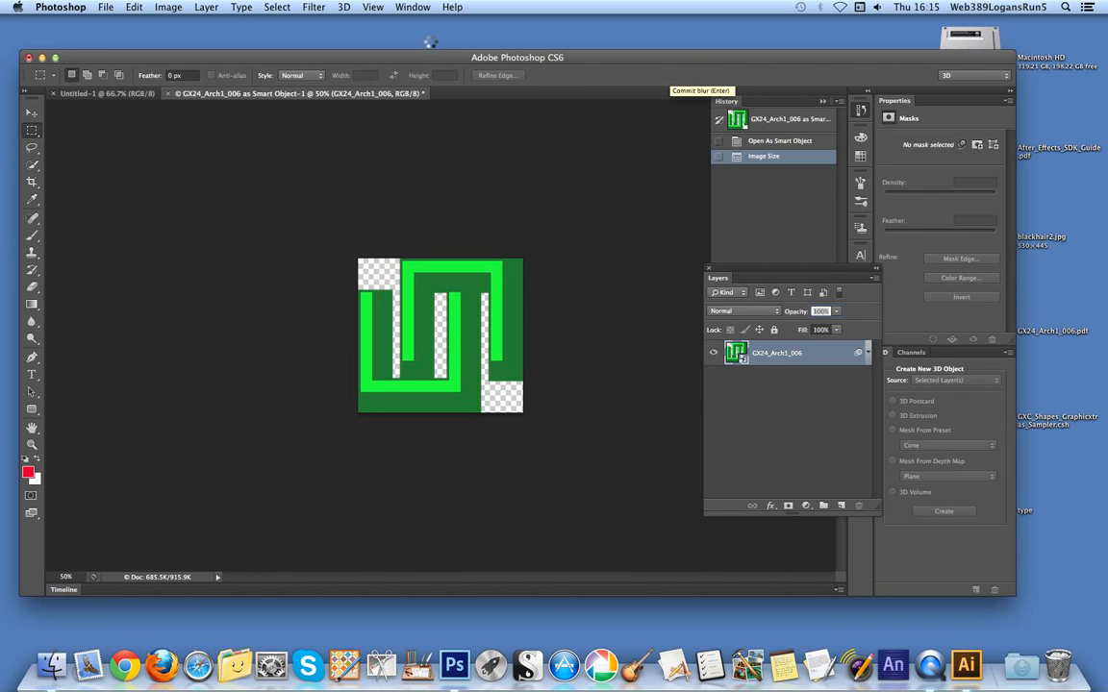
Step: Apply the Pinch distortion with an amount of 100% to the blurred smart object layer
click(314, 7)
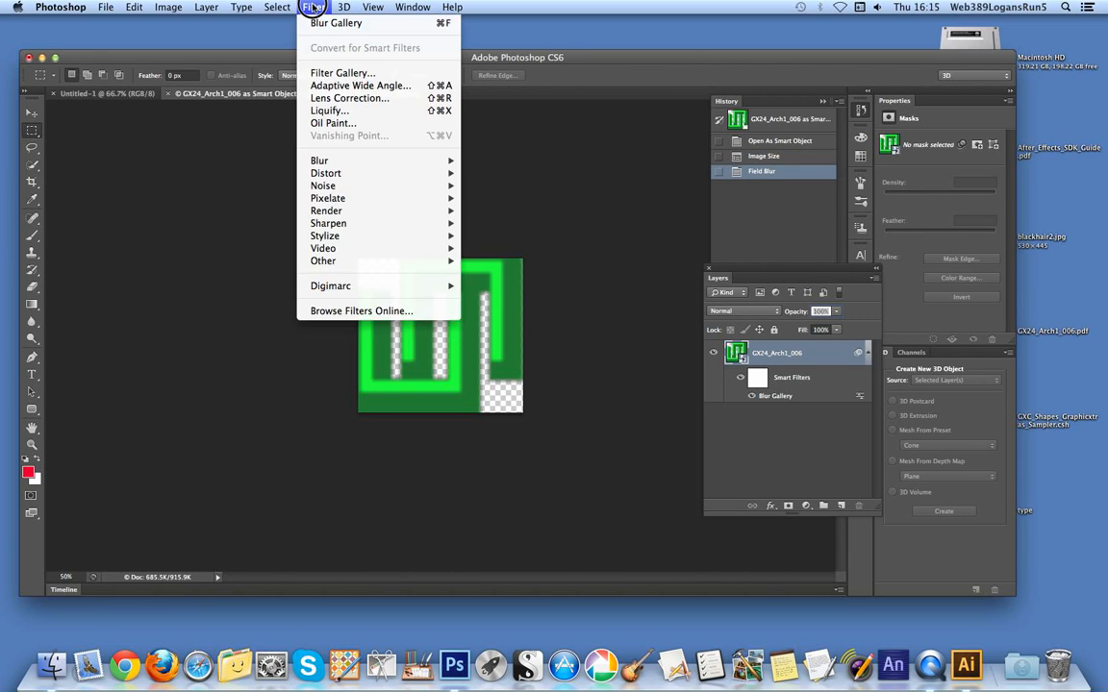
mouse_move(351, 173)
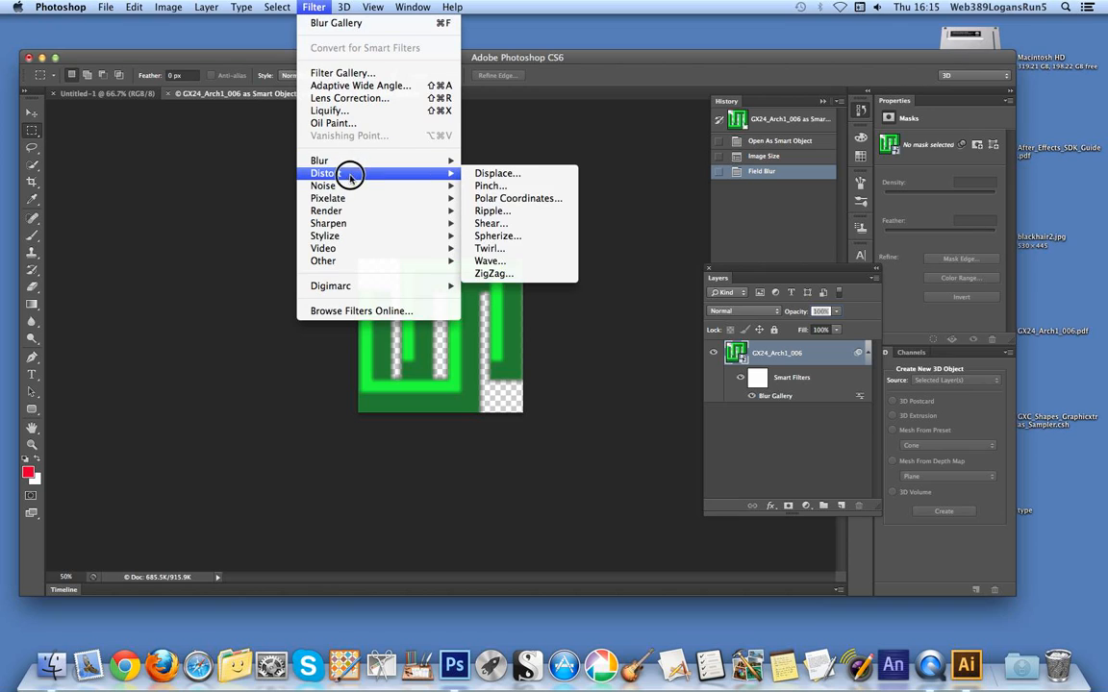
click(491, 187)
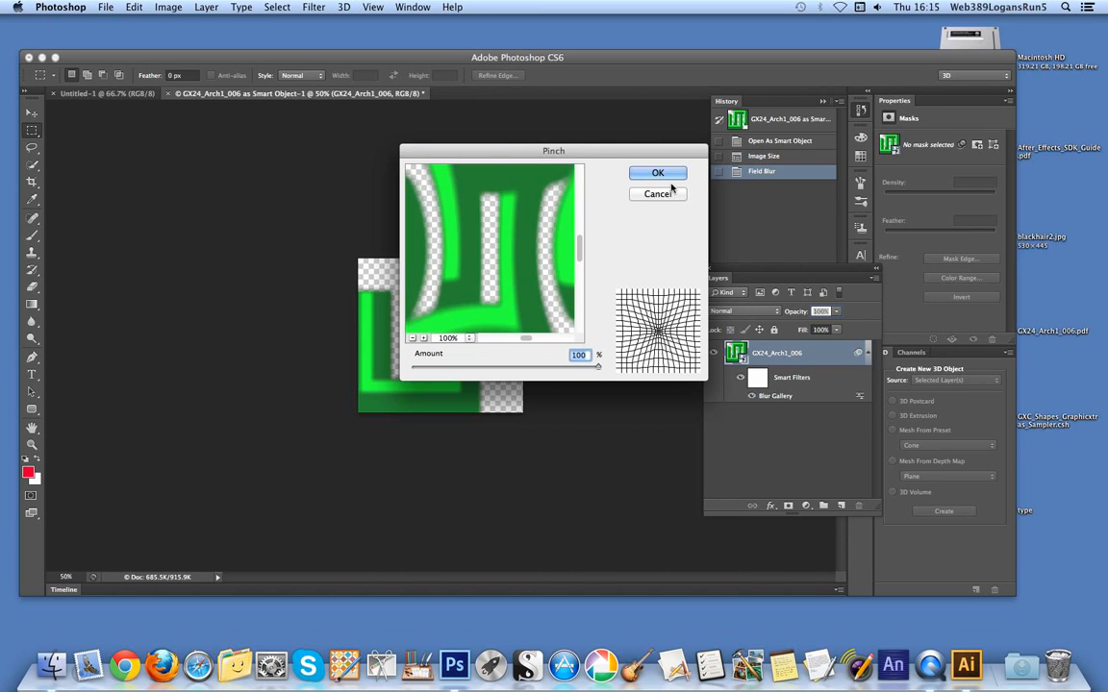
click(657, 173)
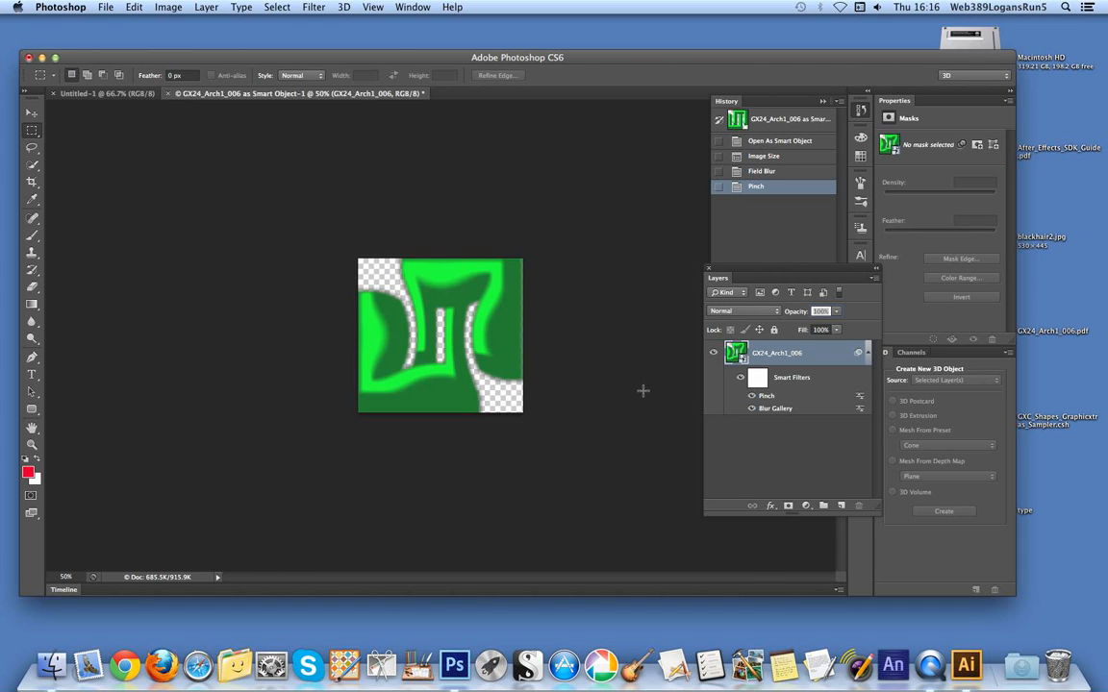
Step: Open the smart object's contents for editing in Illustrator and release the clipping mask on the artwork
double_click(741, 362)
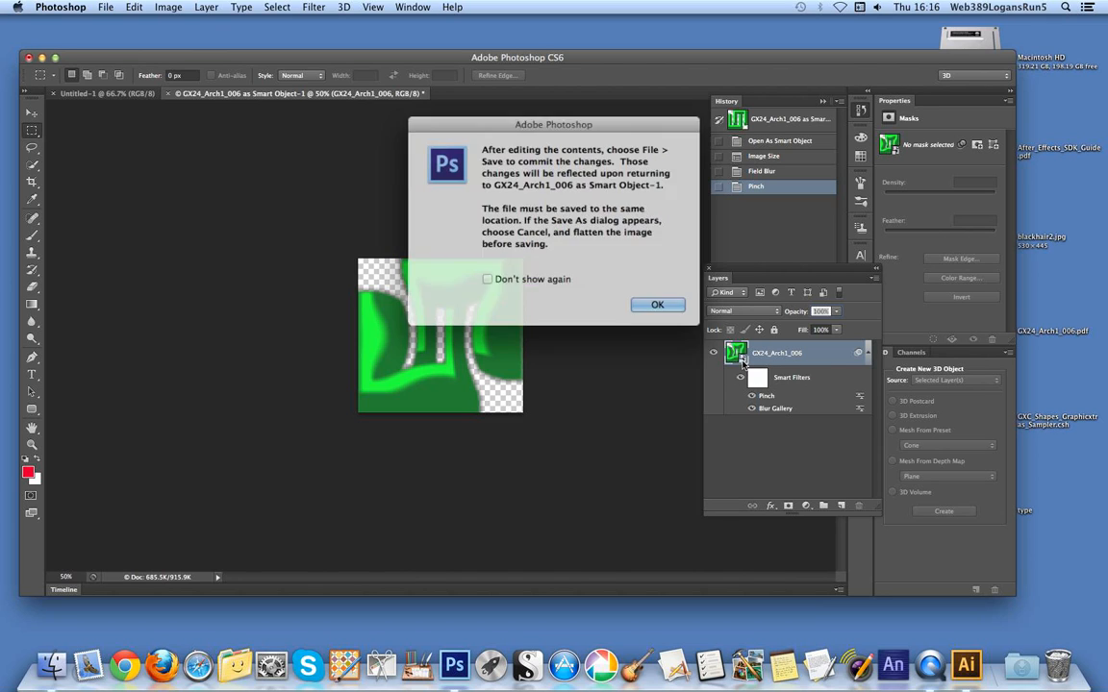
click(662, 301)
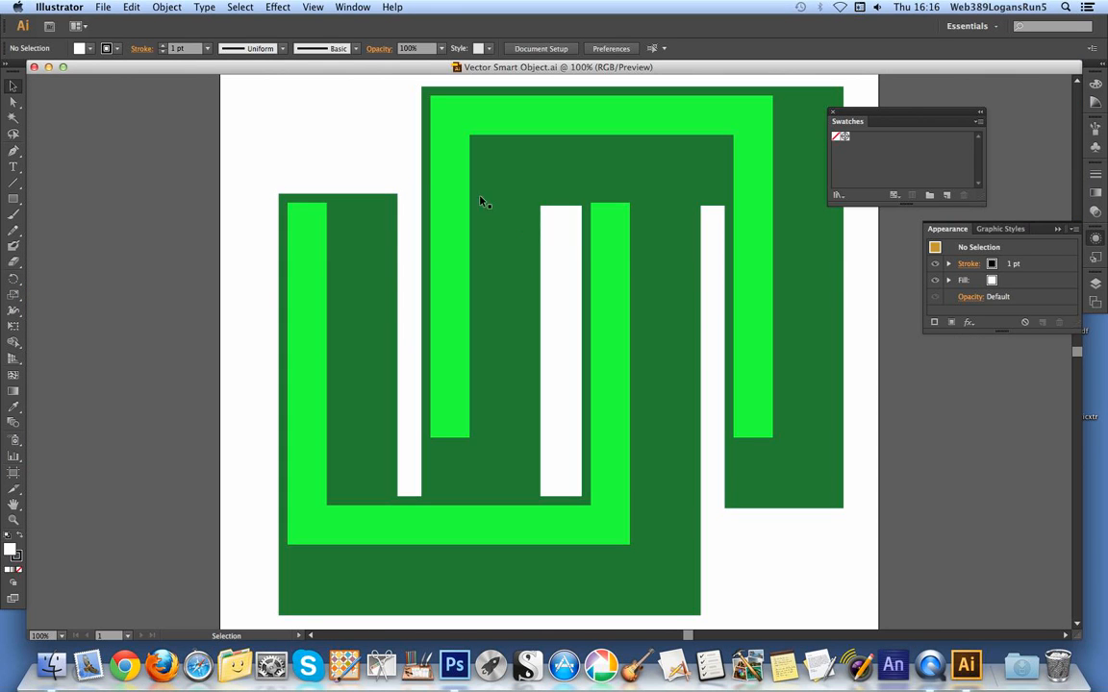
click(551, 162)
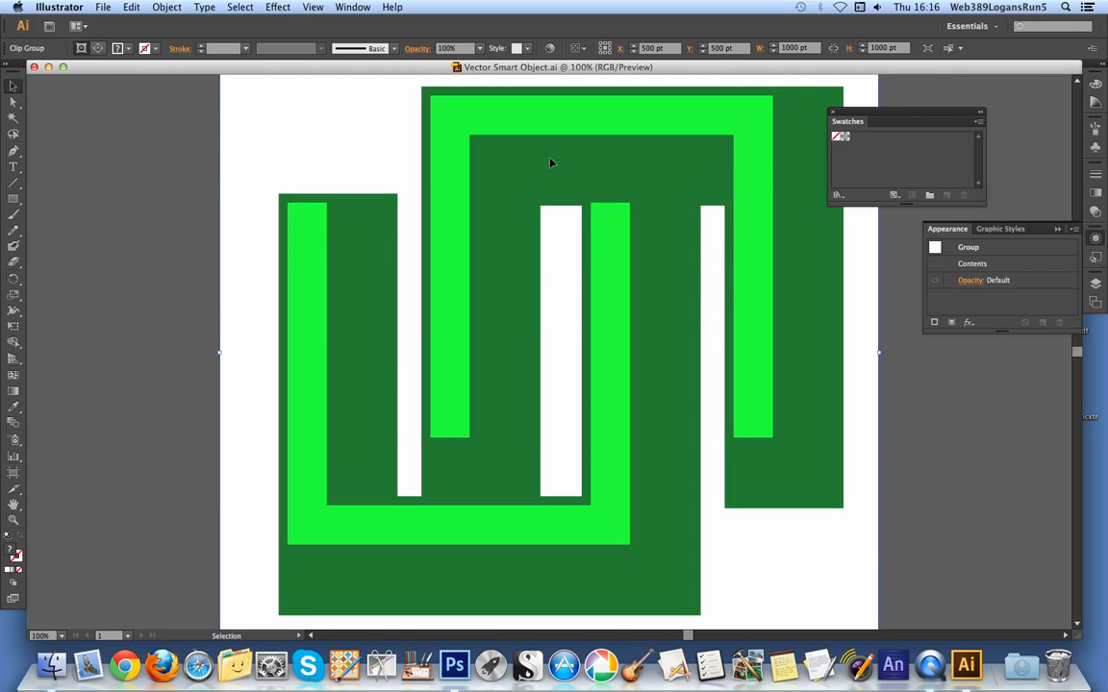
click(164, 7)
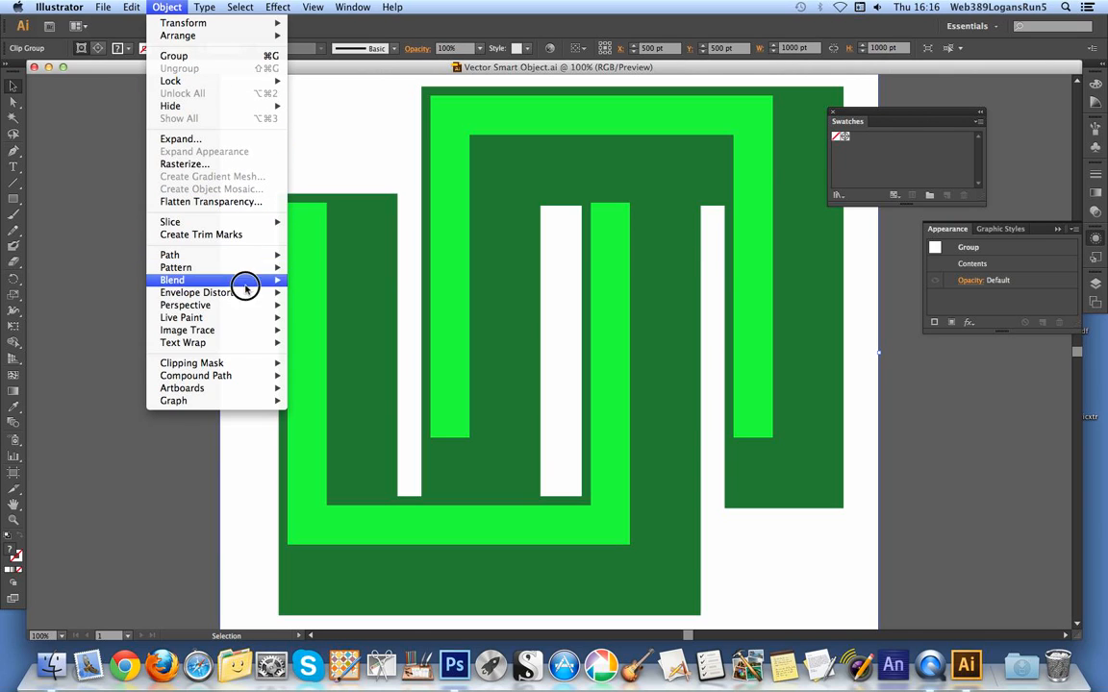
mouse_move(252, 363)
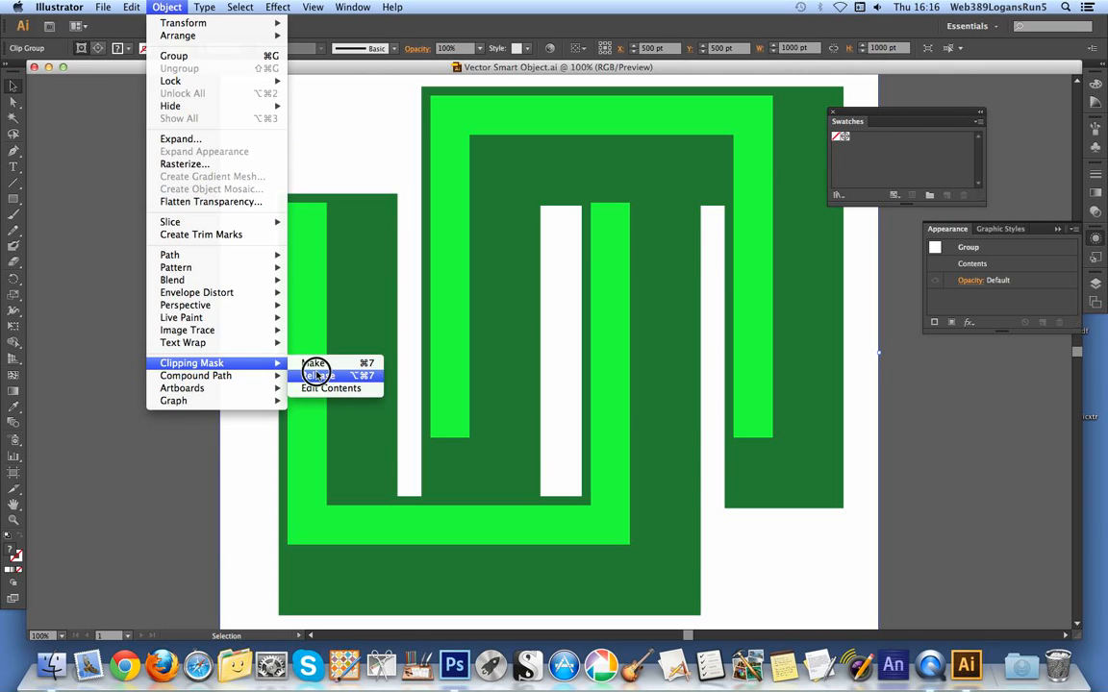
click(318, 374)
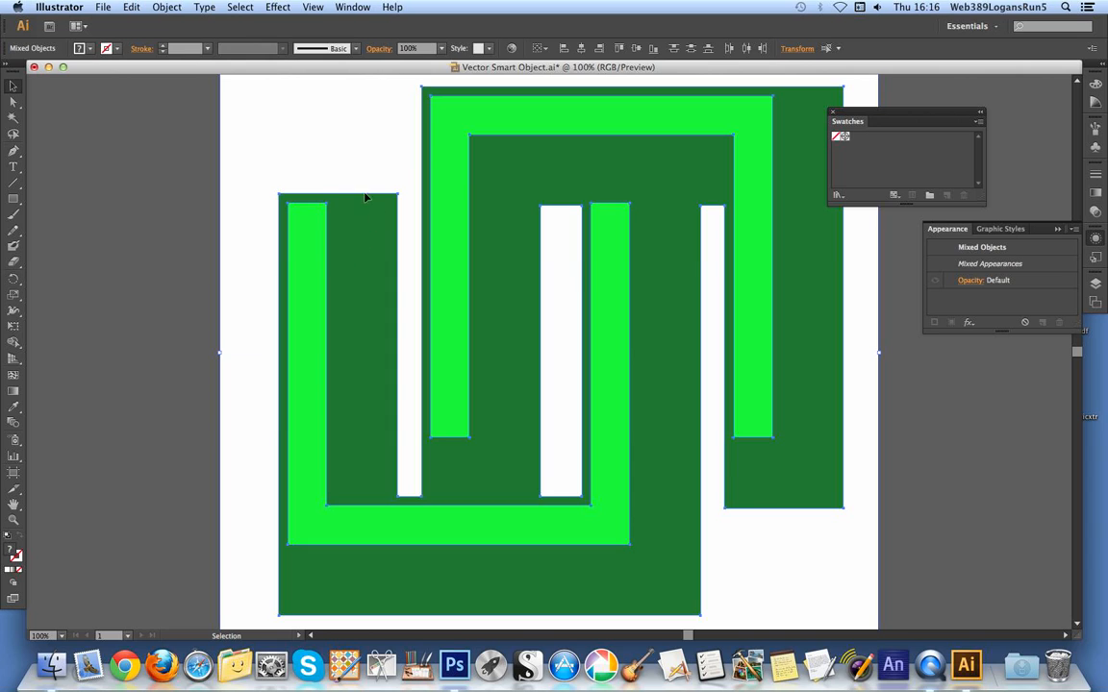
Step: Recolor the fill of the bright green compound path to magenta E828C4
click(329, 173)
click(311, 224)
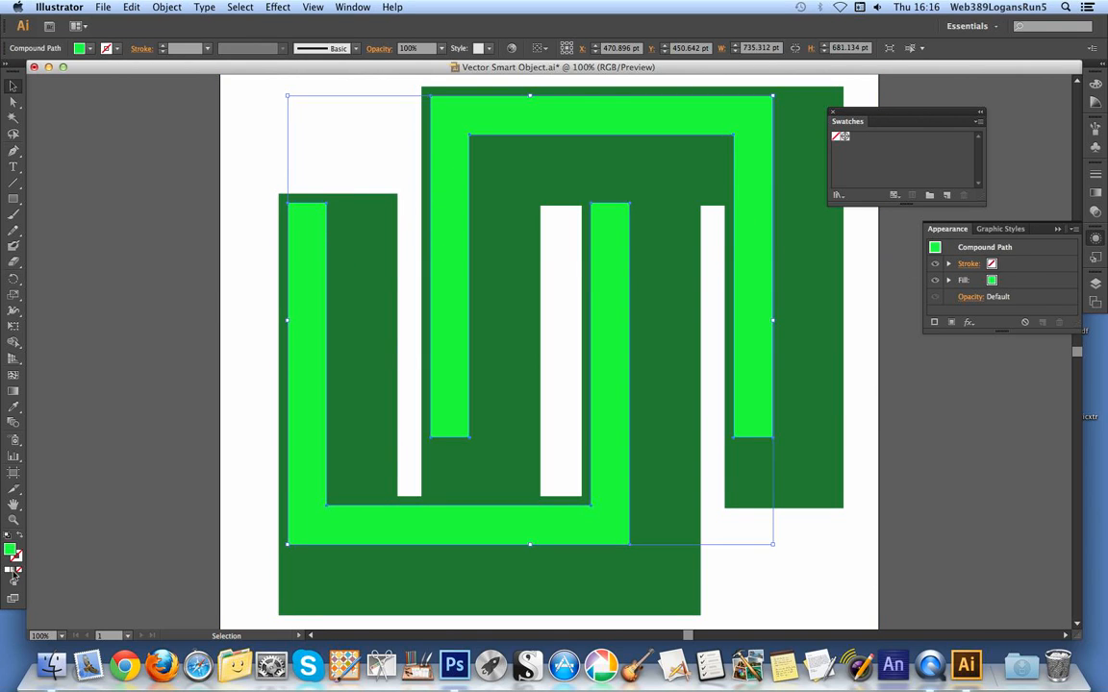
double_click(11, 551)
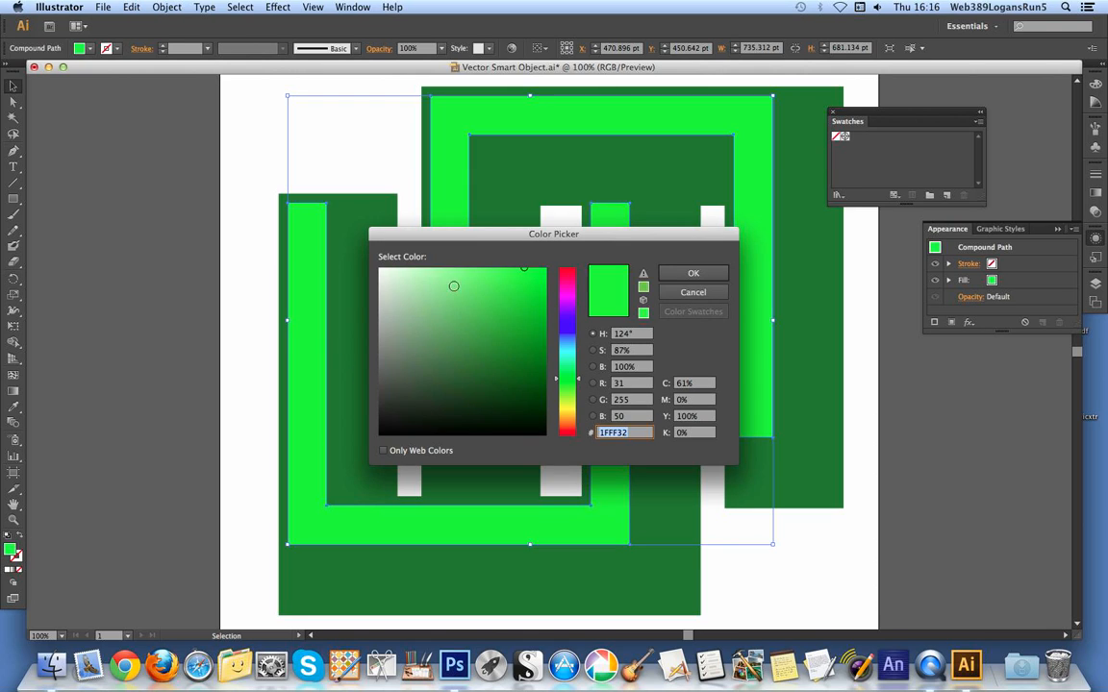
click(431, 279)
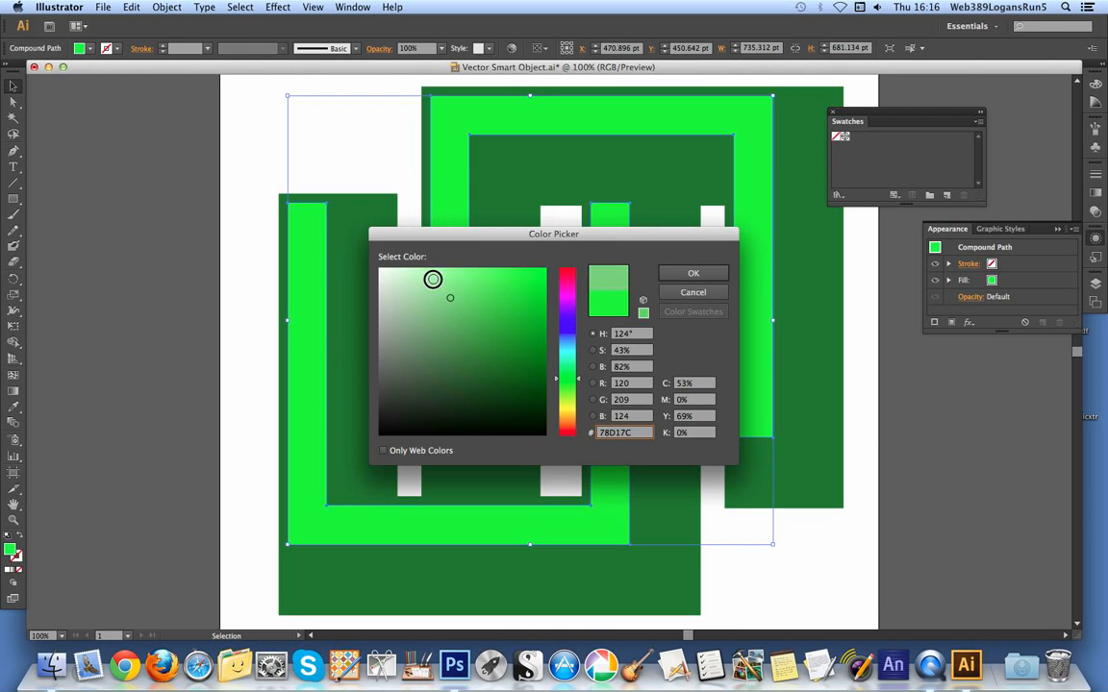
click(567, 290)
click(517, 282)
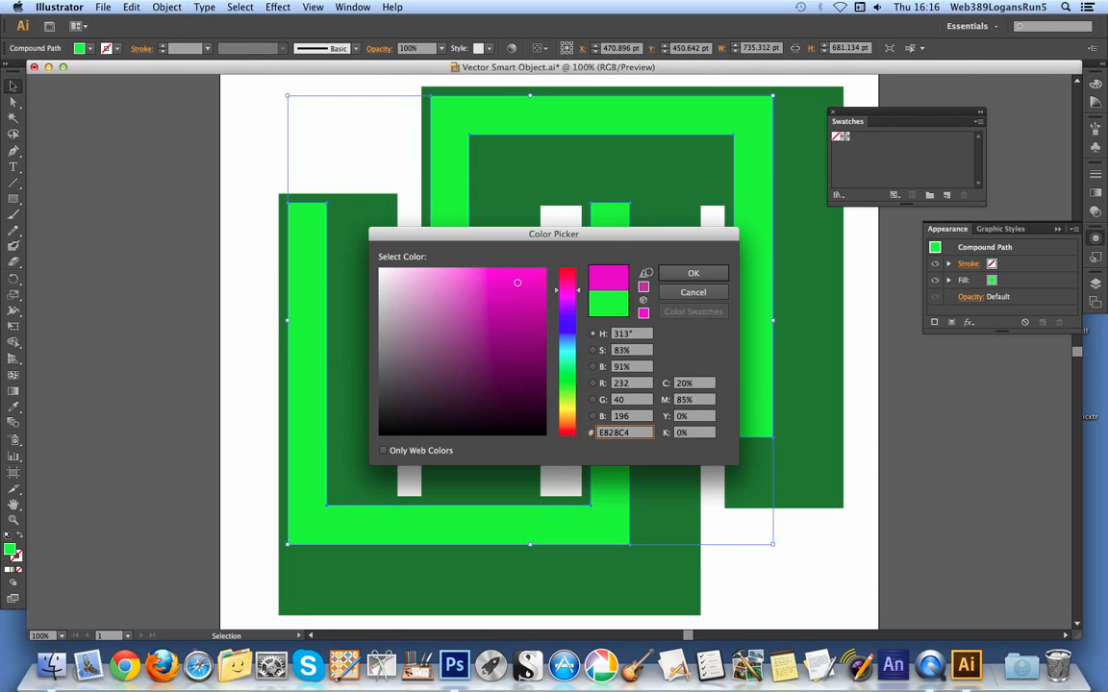
click(685, 275)
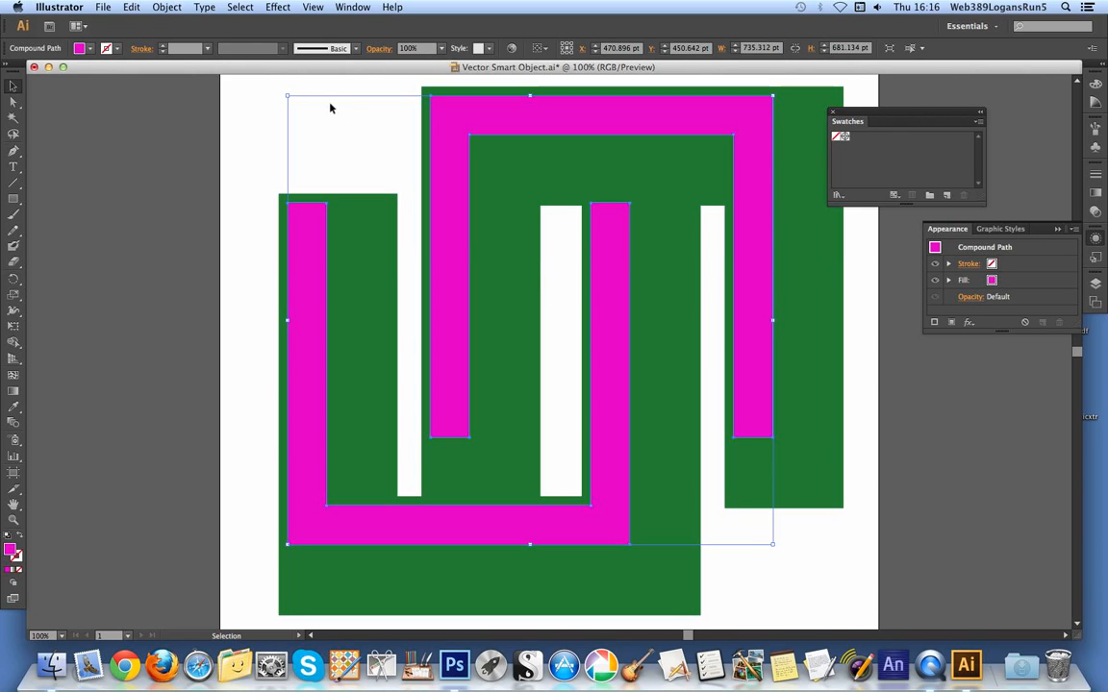
Step: Close the Vector Smart Object.ai document, saving its changes, and return to the Photoshop document
click(103, 7)
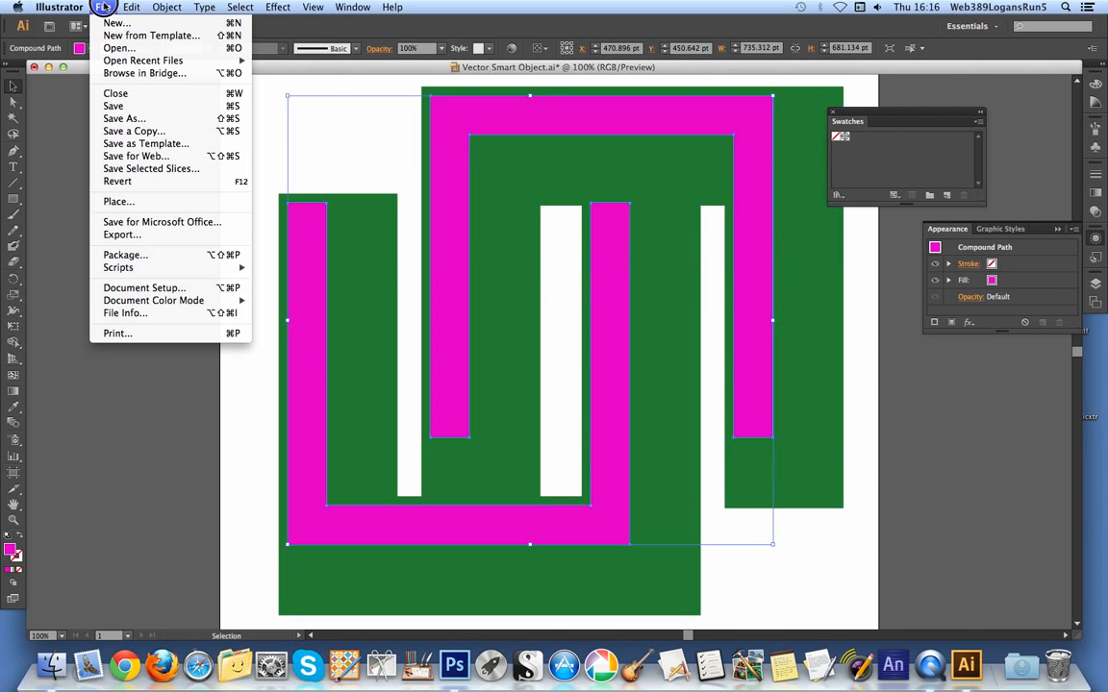
click(119, 94)
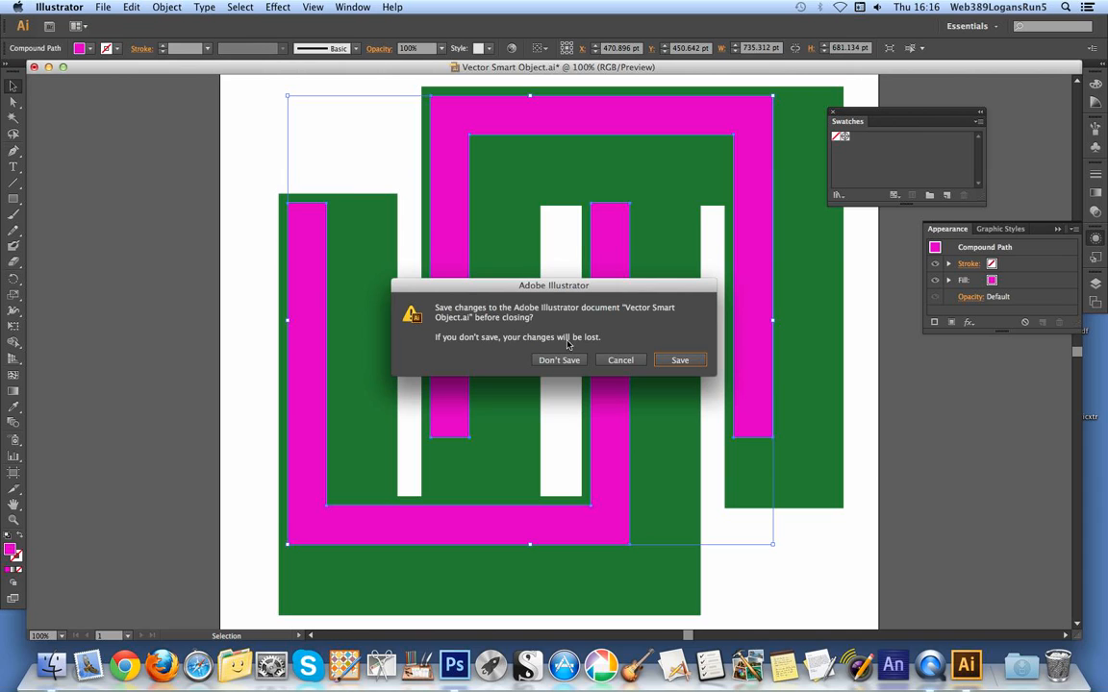
click(680, 359)
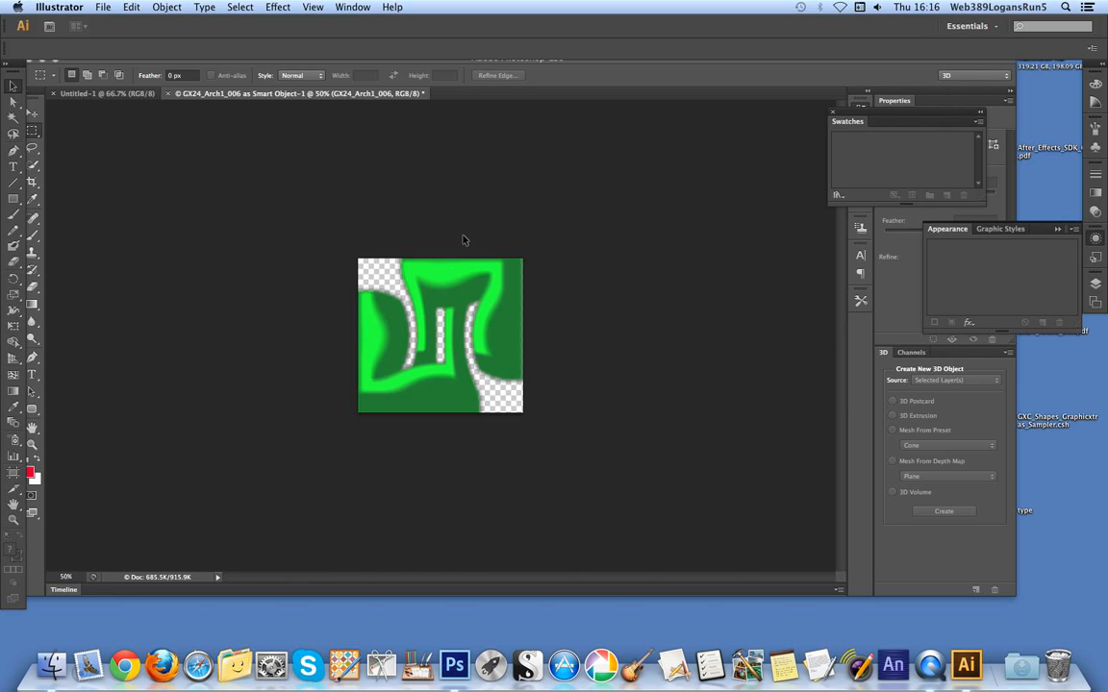
click(527, 244)
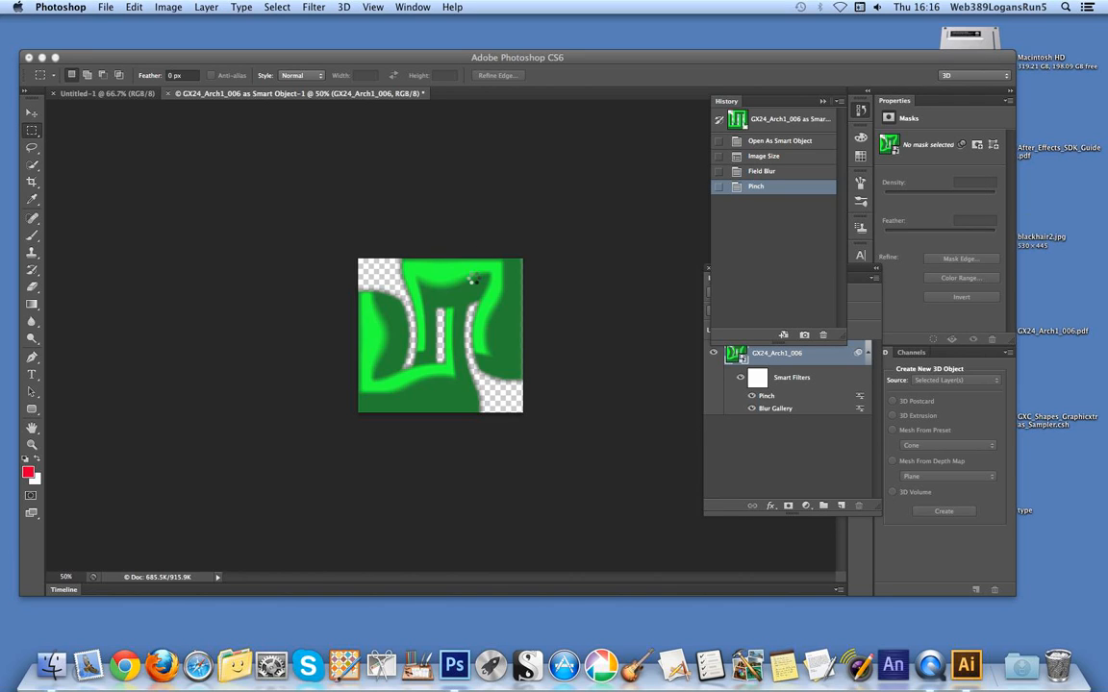